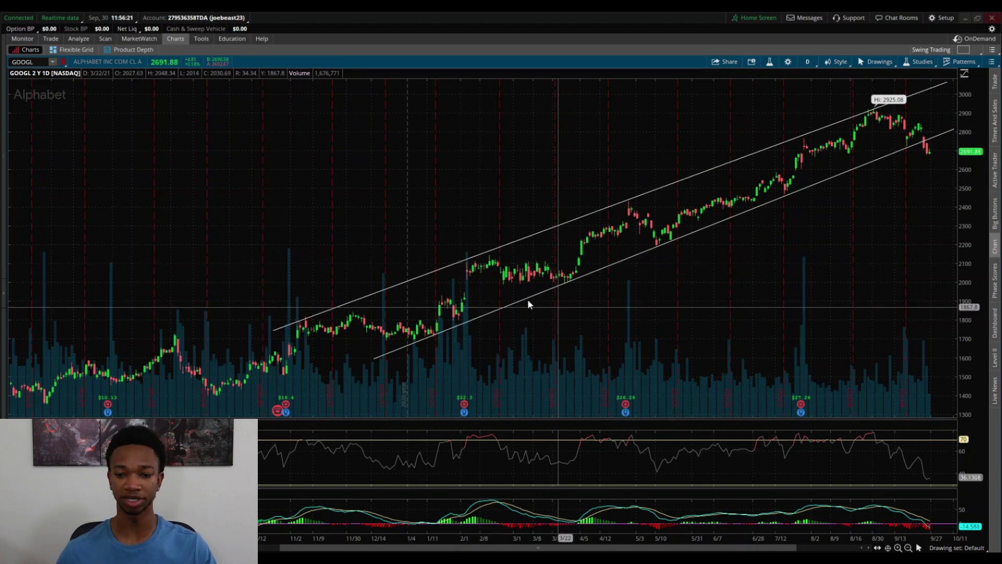
Step: Zoom GOOGL to February–May 2021 and ellipse the mid-March lower-channel touch, then exit drawing
{"action": "left_click_drag", "start_coordinate": [428, 224], "coordinate": [663, 188]}
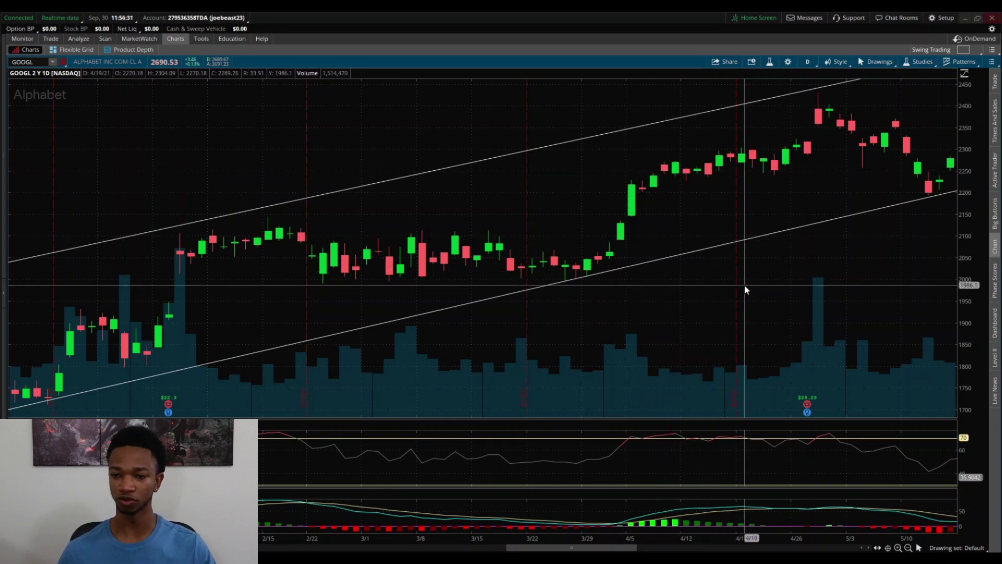
{"action": "scroll", "coordinate": [745, 289], "scroll_direction": "down", "scroll_amount": 5}
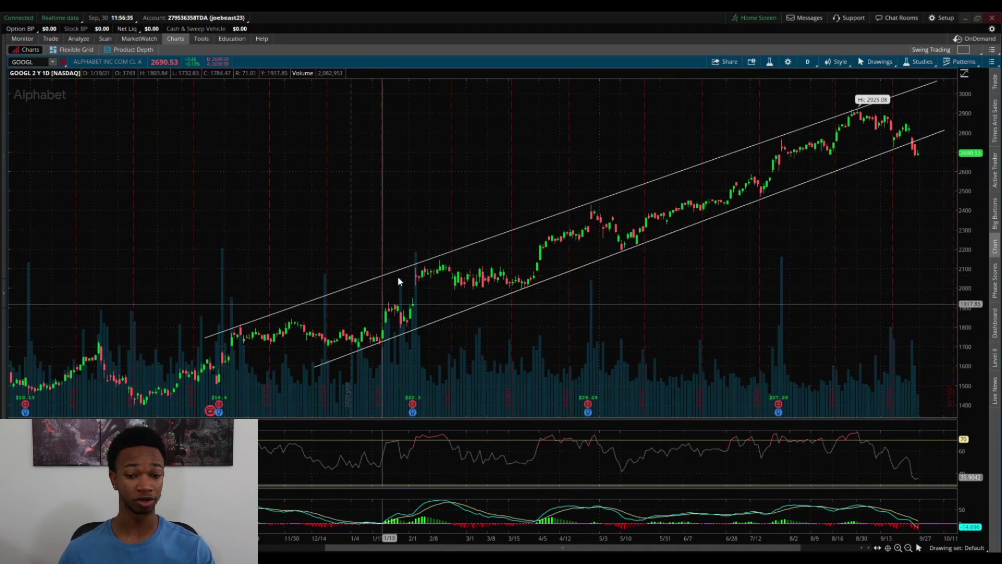
{"action": "middle_click", "coordinate": [318, 208]}
{"action": "left_click", "coordinate": [335, 268]}
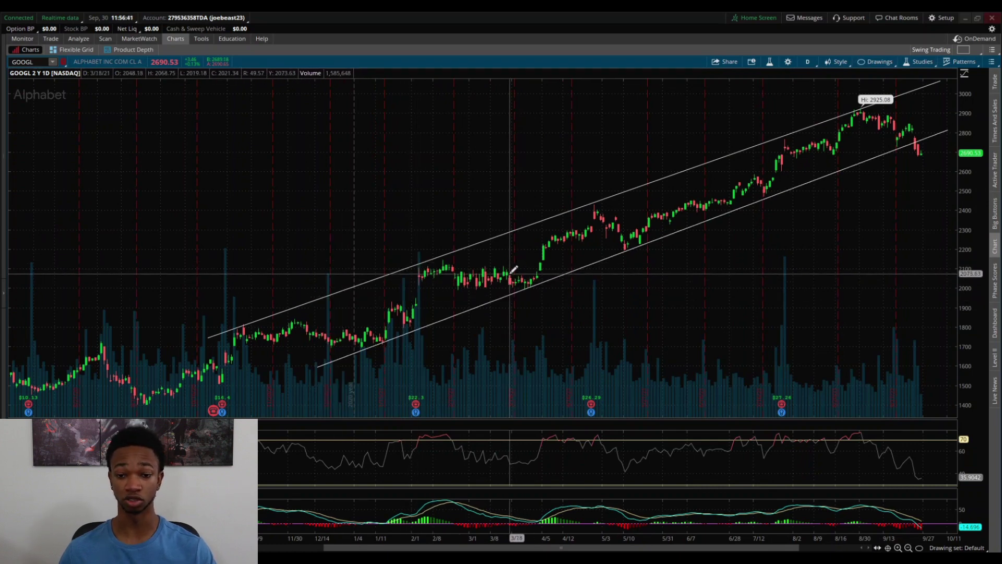
{"action": "left_click_drag", "start_coordinate": [515, 276], "coordinate": [556, 291]}
{"action": "right_click", "coordinate": [583, 294]}
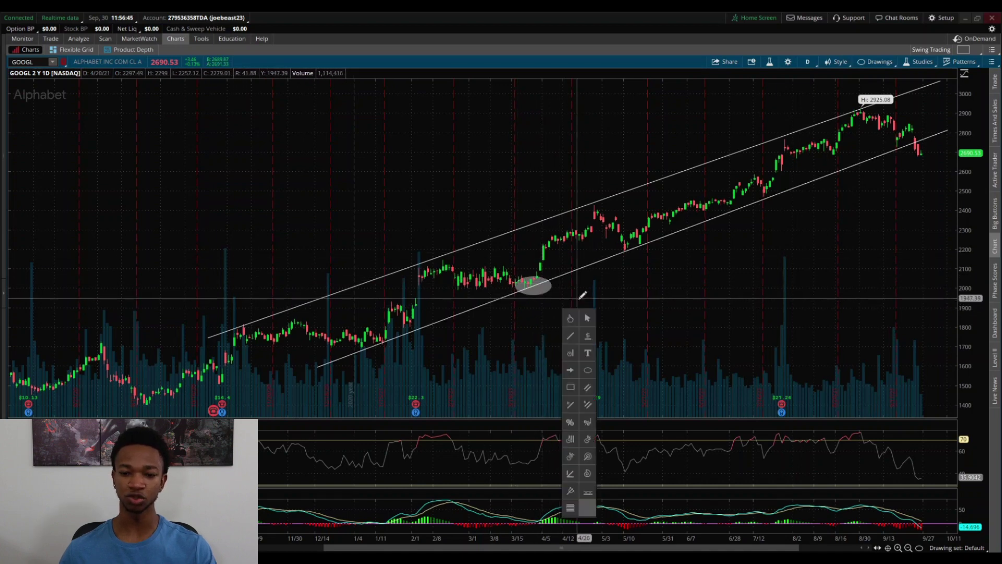
{"action": "left_click", "coordinate": [587, 318]}
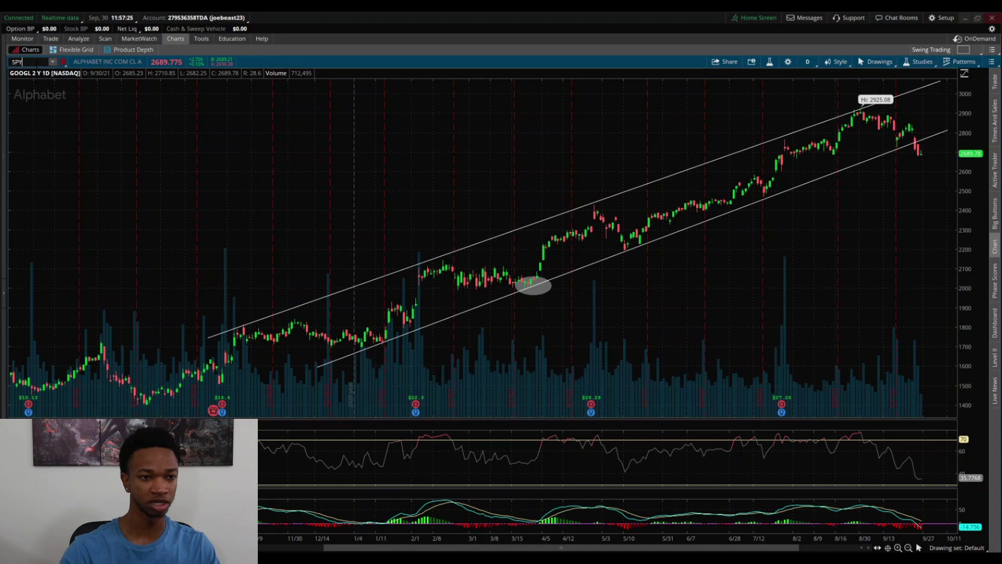
Step: Load the SPY chart and apply the Swing Trading study set
{"action": "key", "text": "Return"}
{"action": "left_click", "coordinate": [923, 62]}
{"action": "left_click", "coordinate": [814, 221]}
Step: Circle the October 2020 dip near 320 and the early November dip with ellipses
{"action": "left_click_drag", "start_coordinate": [224, 199], "coordinate": [907, 93]}
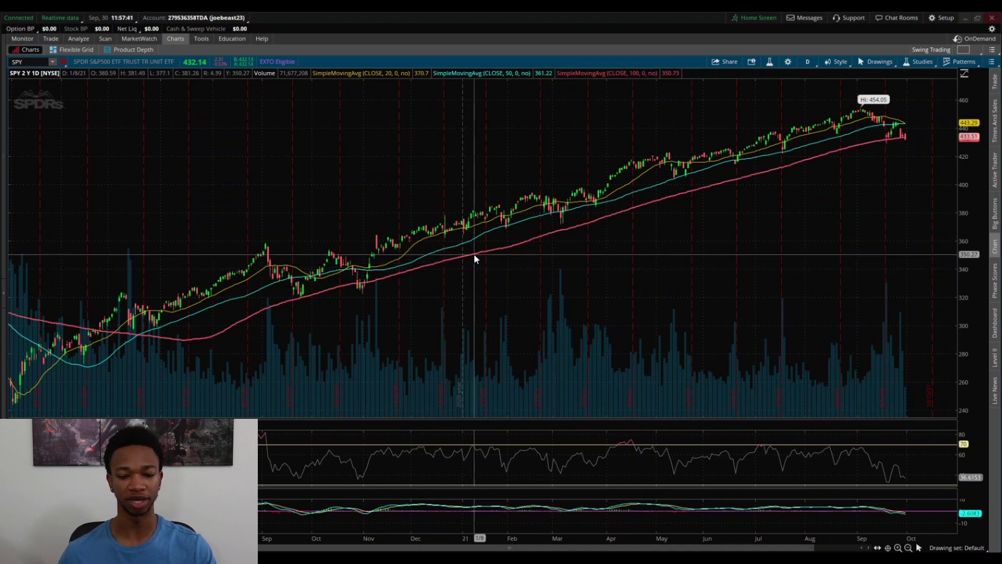
{"action": "middle_click", "coordinate": [197, 270]}
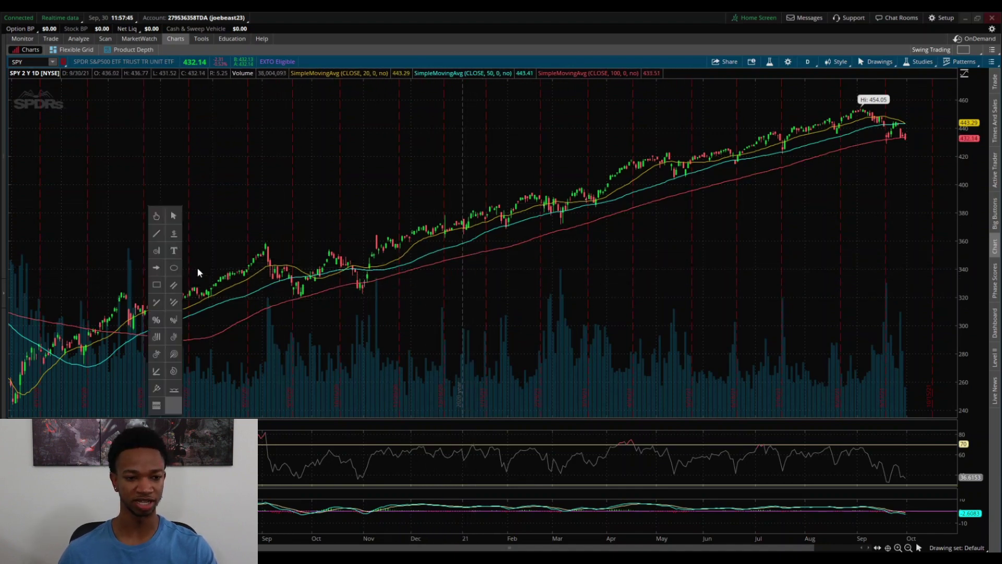
{"action": "left_click", "coordinate": [175, 268]}
{"action": "mouse_move", "coordinate": [282, 291]}
{"action": "left_mouse_down"}
{"action": "mouse_move", "coordinate": [313, 291]}
{"action": "mouse_move", "coordinate": [312, 304]}
{"action": "left_mouse_up"}
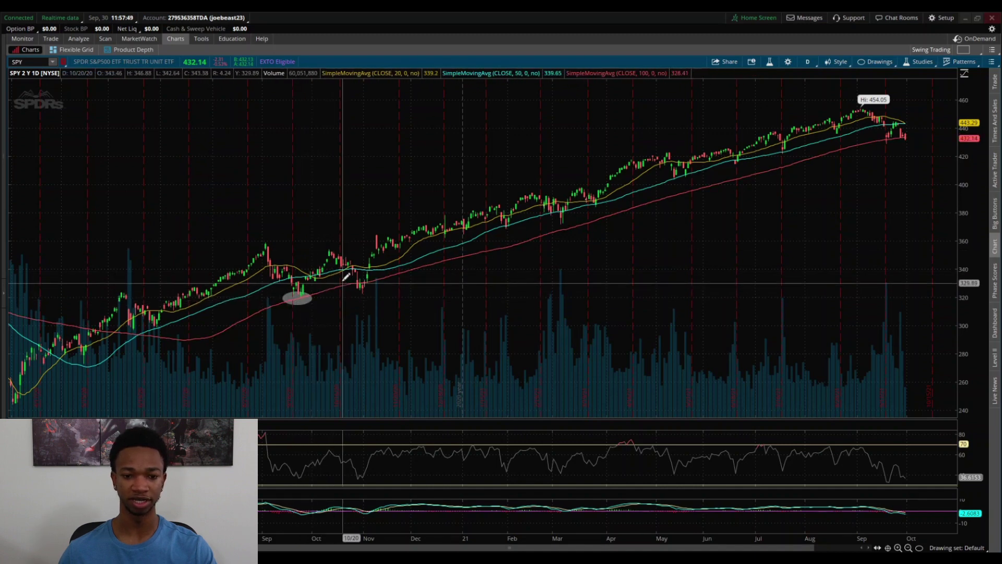
{"action": "left_click_drag", "start_coordinate": [355, 278], "coordinate": [374, 293]}
{"action": "middle_click", "coordinate": [565, 302]}
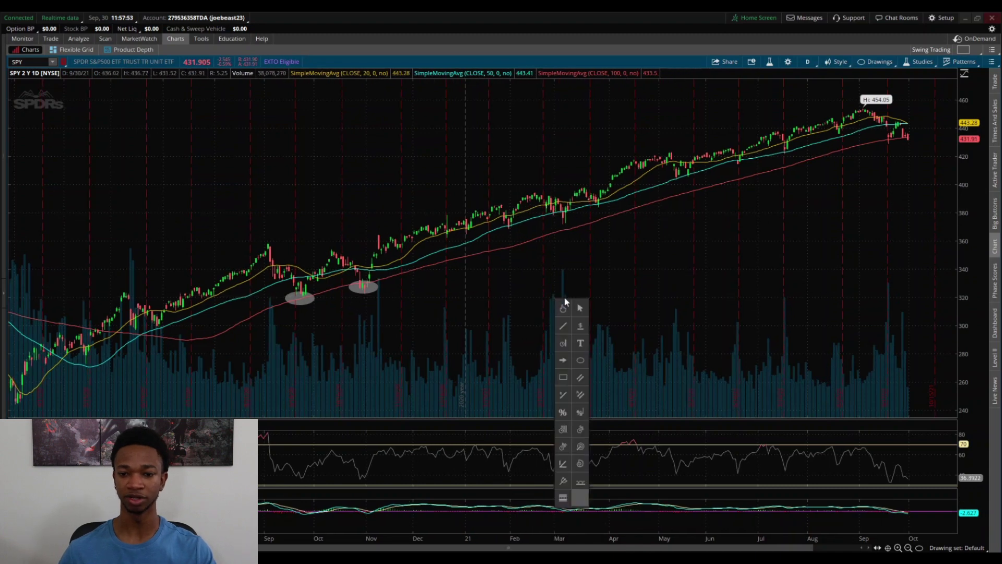
{"action": "left_click", "coordinate": [583, 307]}
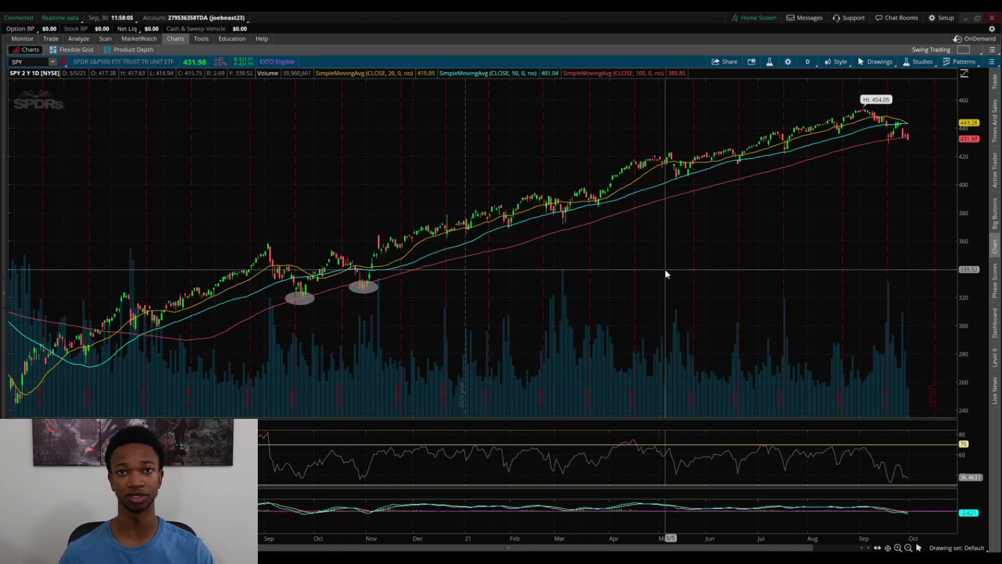
Step: Set the timeframe to 90 D : 1h and load the BBY chart
{"action": "left_click", "coordinate": [809, 64]}
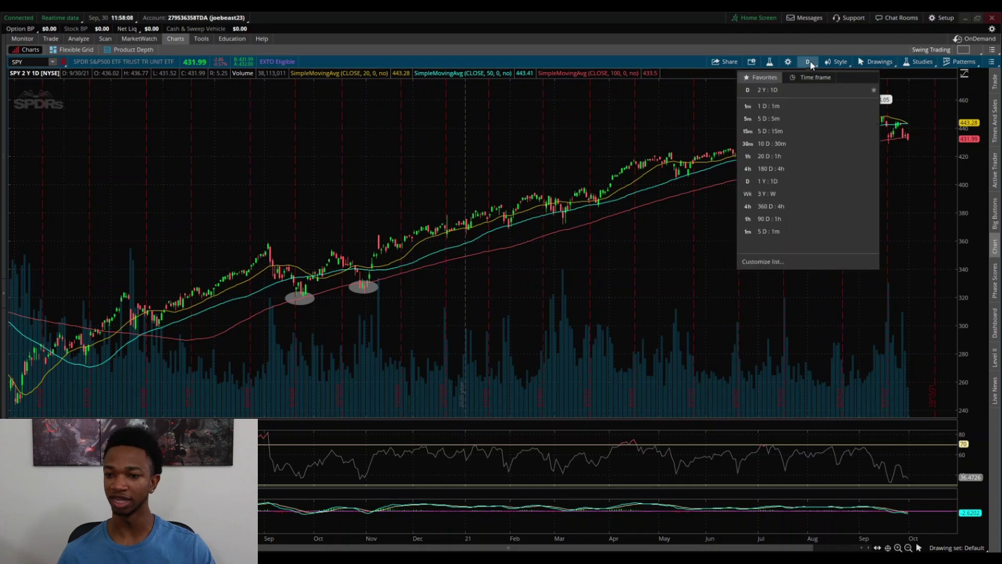
{"action": "left_click", "coordinate": [797, 219]}
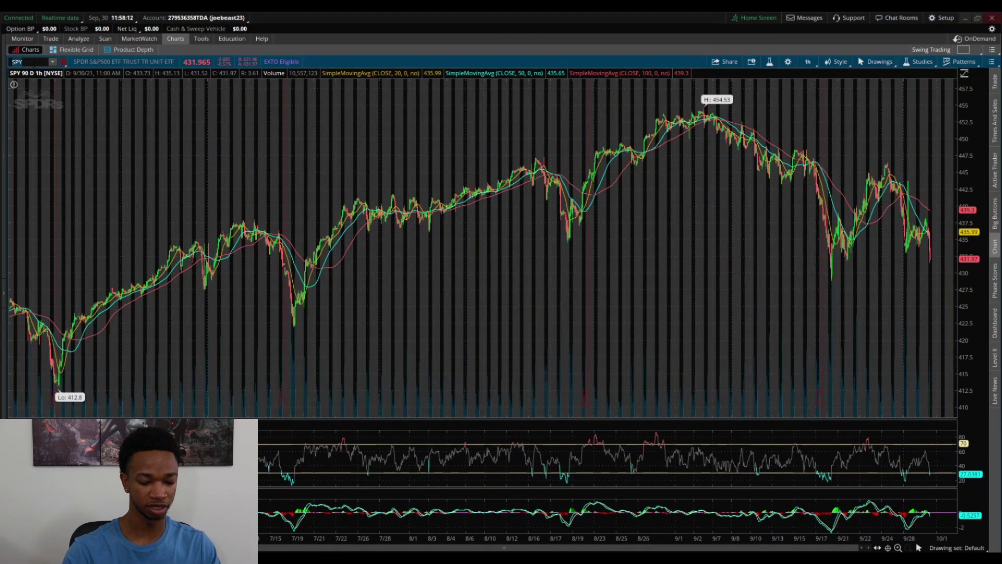
{"action": "key", "text": "Return"}
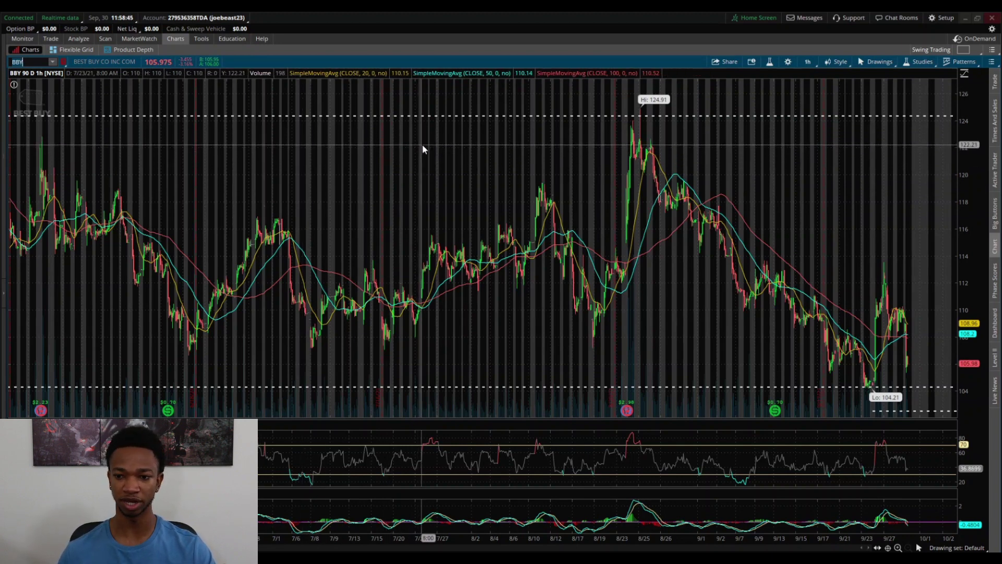
Step: Remove all the simple moving averages from the BBY chart's studies
{"action": "left_click", "coordinate": [918, 62]}
{"action": "mouse_move", "coordinate": [889, 172]}
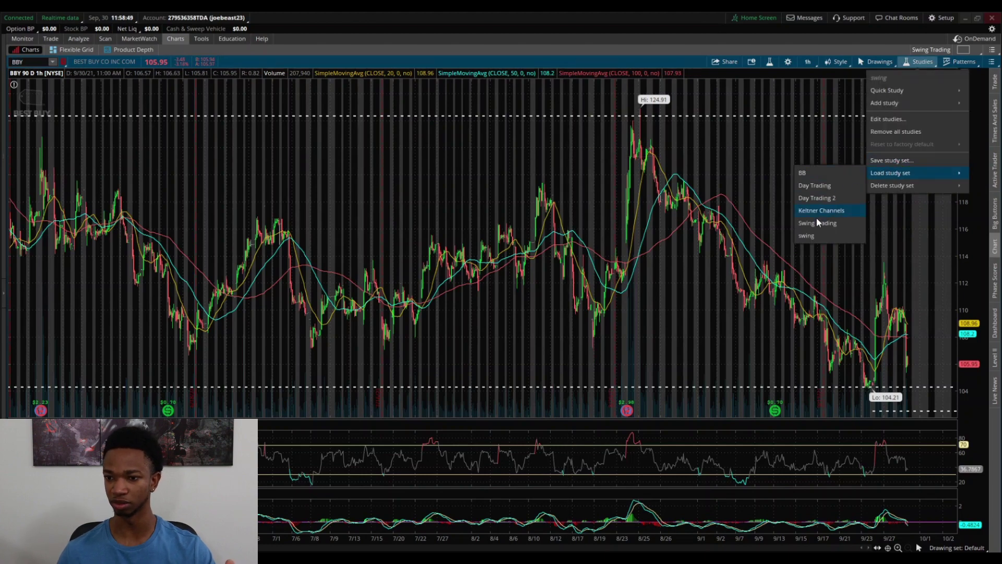
{"action": "left_click", "coordinate": [887, 119]}
{"action": "left_click", "coordinate": [716, 196]}
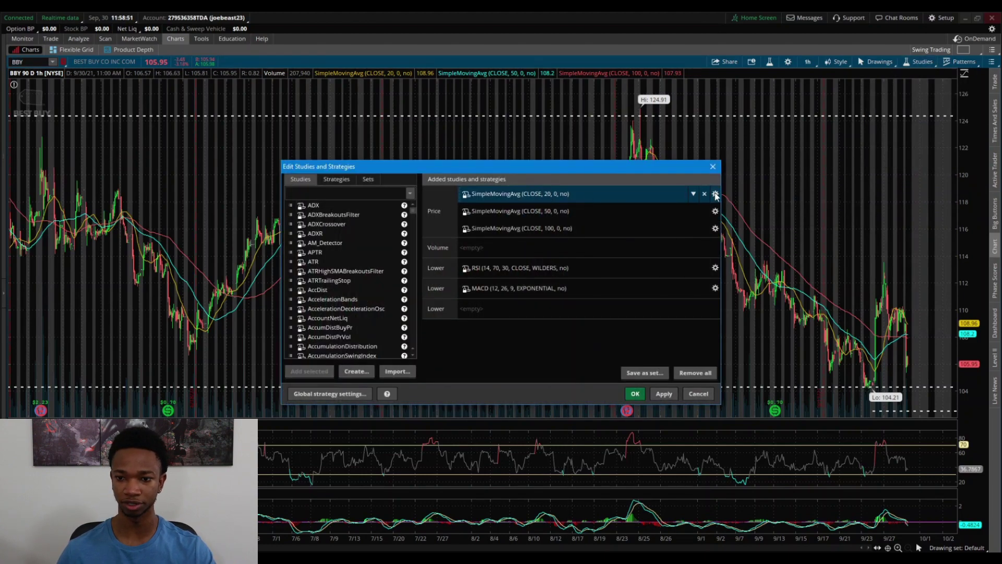
{"action": "left_click", "coordinate": [717, 196]}
{"action": "left_click", "coordinate": [633, 394]}
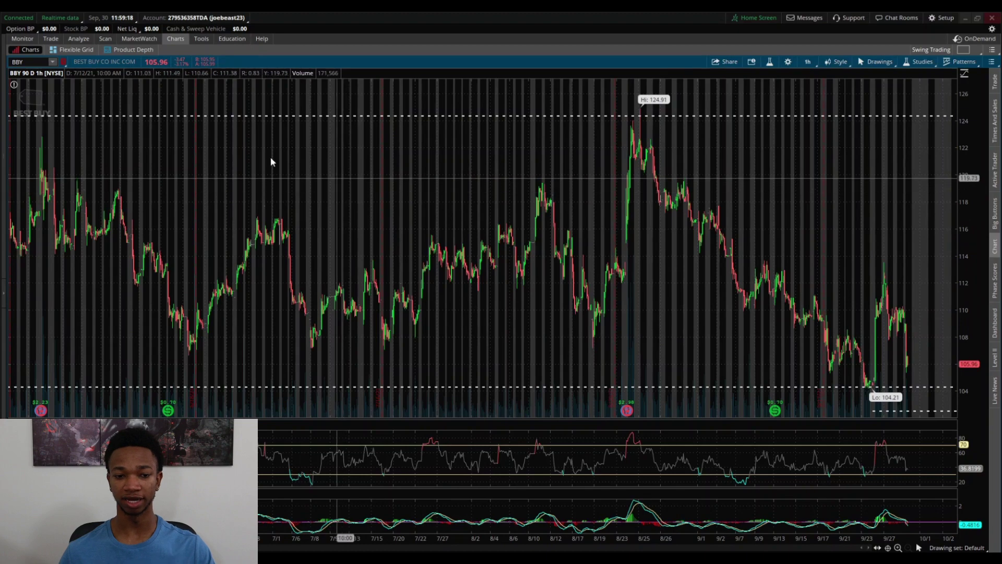
Step: Draw a descending trendline from the mid-August peak down to near 109
{"action": "left_click_drag", "start_coordinate": [332, 169], "coordinate": [757, 167]}
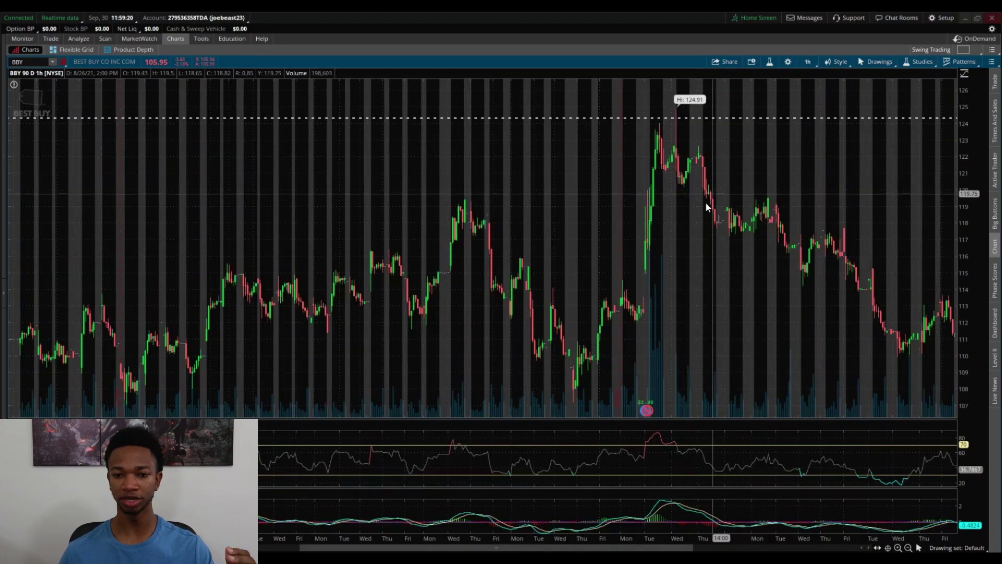
{"action": "middle_click", "coordinate": [515, 187]}
{"action": "left_click", "coordinate": [531, 218]}
{"action": "left_click", "coordinate": [465, 198]}
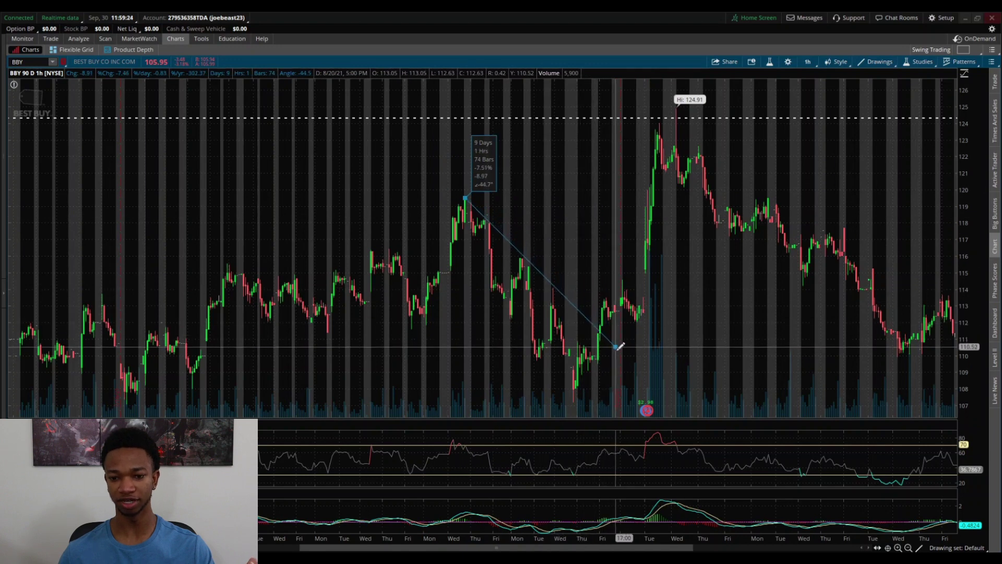
{"action": "left_click", "coordinate": [621, 364]}
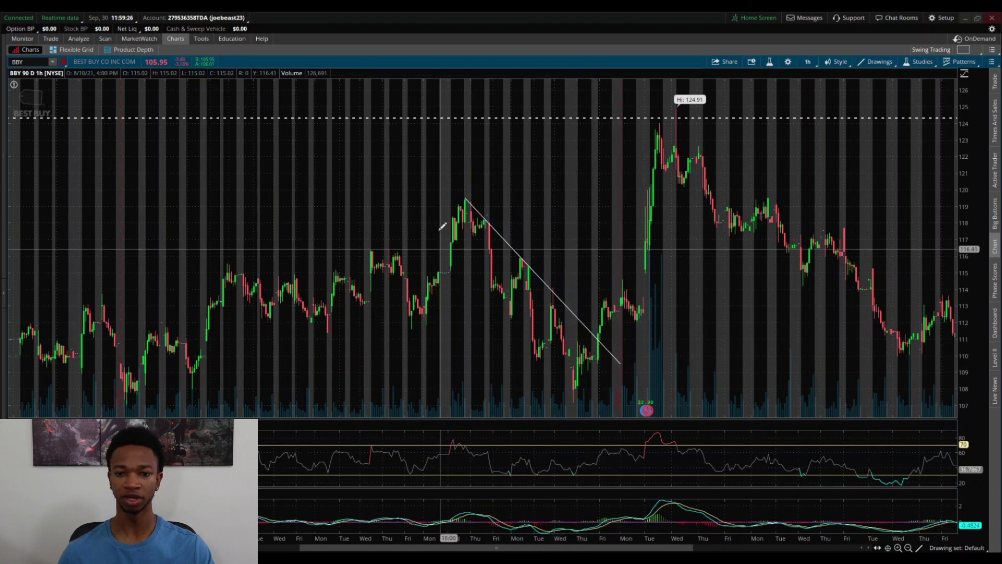
Step: Ellipse the trendline's second touch and the breakout point, then exit drawing mode
{"action": "middle_click", "coordinate": [392, 205]}
{"action": "left_click", "coordinate": [411, 262]}
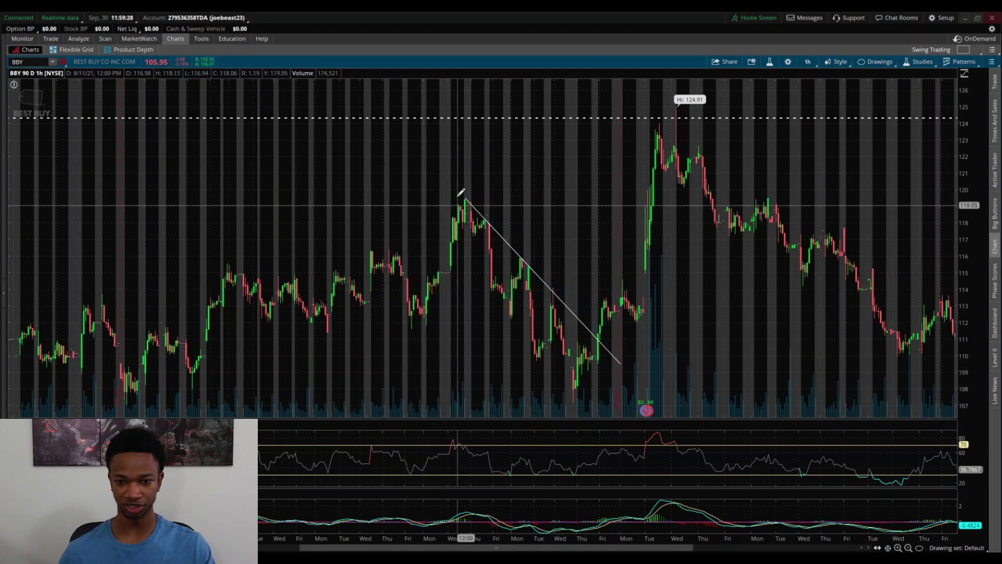
{"action": "left_click_drag", "start_coordinate": [519, 246], "coordinate": [557, 304]}
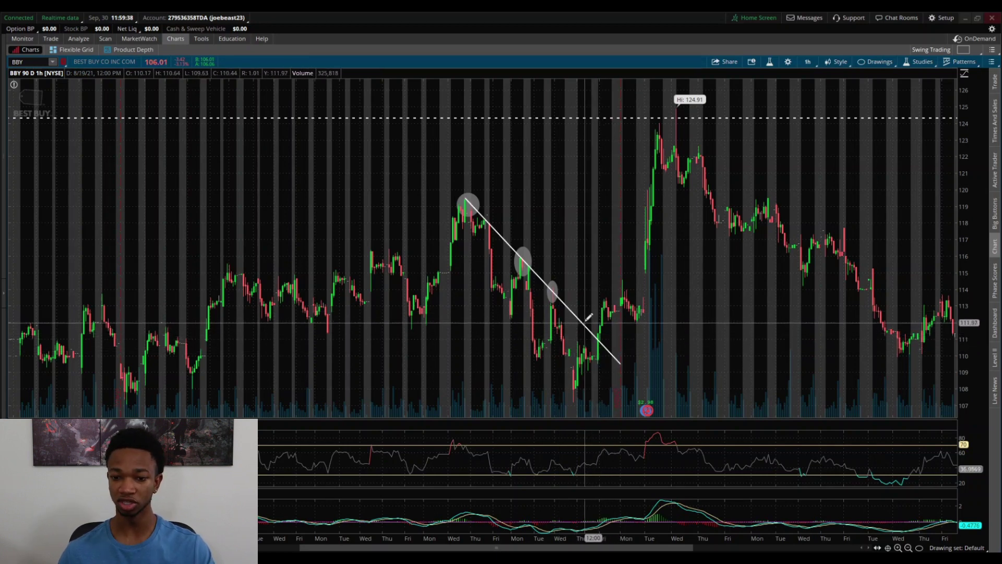
{"action": "left_click_drag", "start_coordinate": [587, 319], "coordinate": [612, 345]}
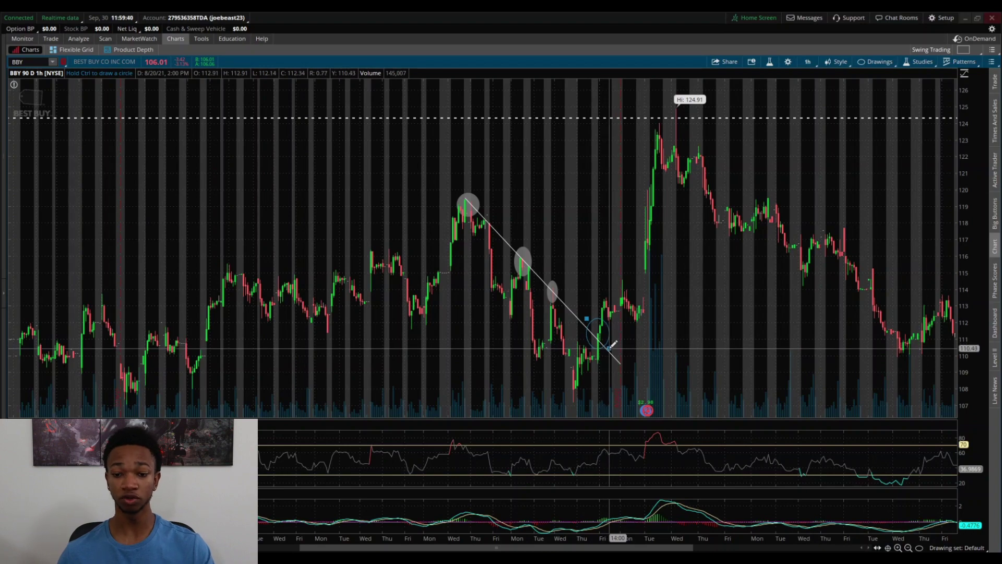
{"action": "scroll", "coordinate": [672, 273], "scroll_direction": "up", "scroll_amount": 3}
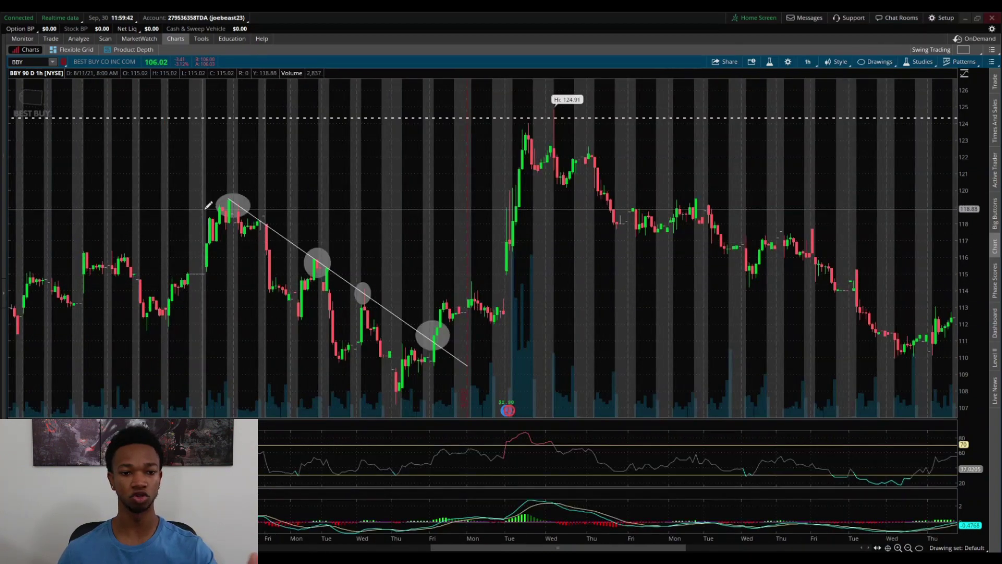
{"action": "scroll", "coordinate": [563, 336], "scroll_direction": "up", "scroll_amount": 5}
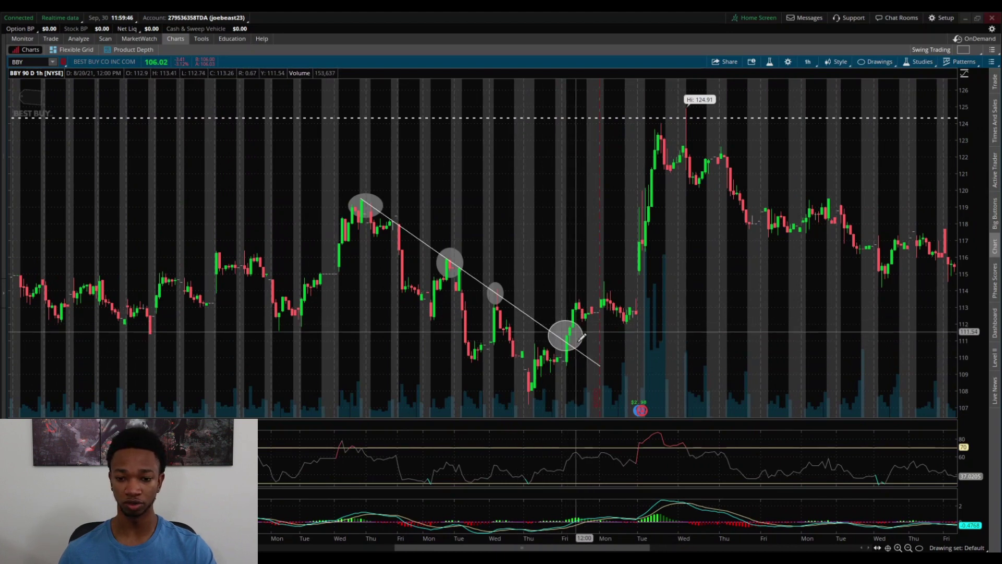
{"action": "right_click", "coordinate": [681, 300]}
{"action": "left_click", "coordinate": [699, 303]}
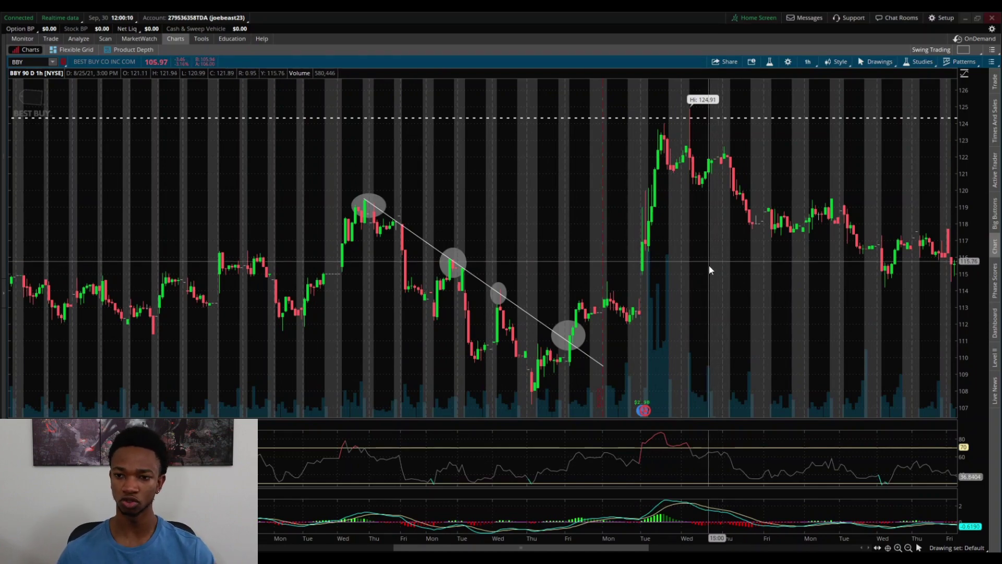
Step: Draw a trendline from the 124.91 high down to the late-September lows
{"action": "scroll", "coordinate": [710, 273], "scroll_direction": "down", "scroll_amount": 5}
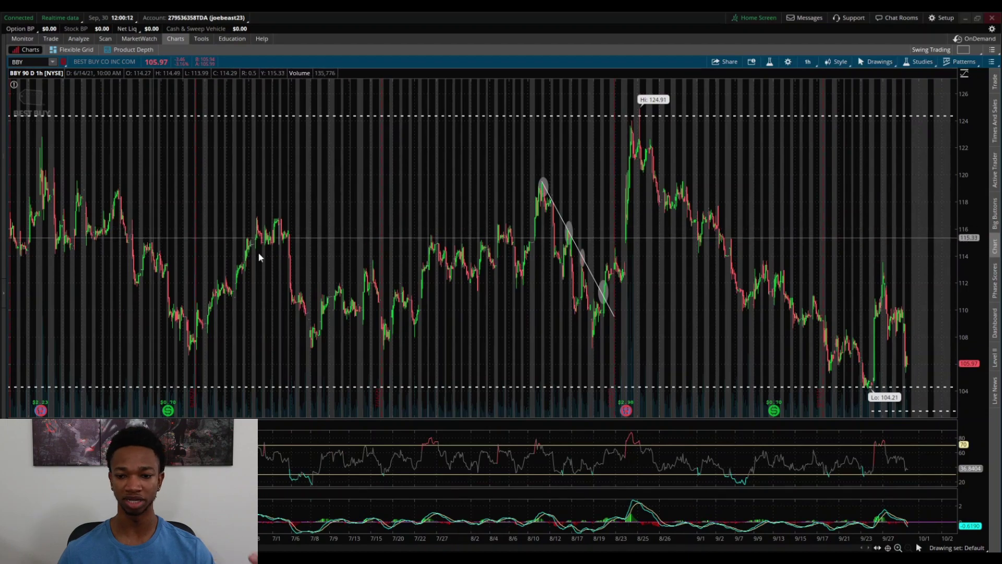
{"action": "scroll", "coordinate": [398, 150], "scroll_direction": "up", "scroll_amount": 3}
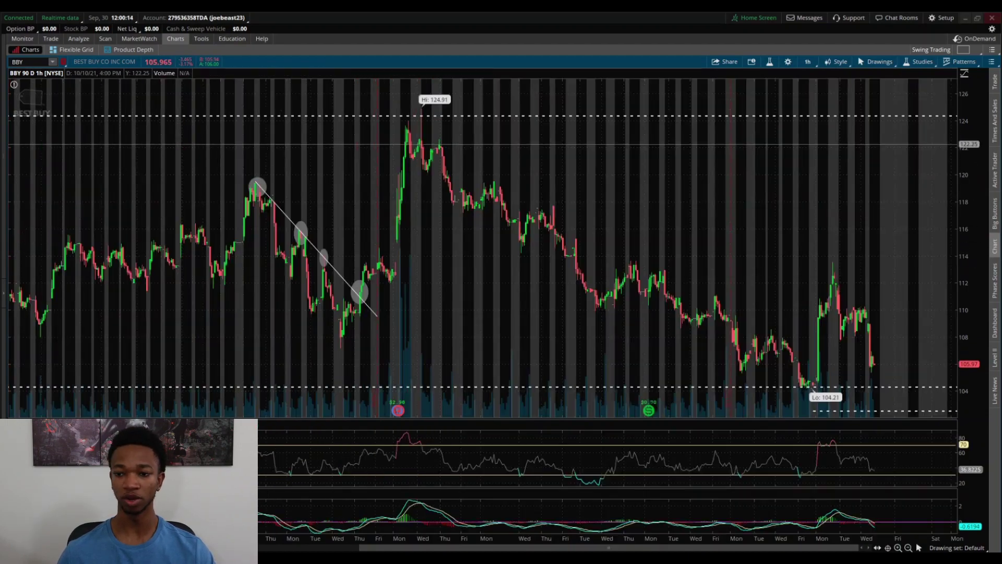
{"action": "middle_click", "coordinate": [615, 185]}
{"action": "left_click", "coordinate": [624, 211]}
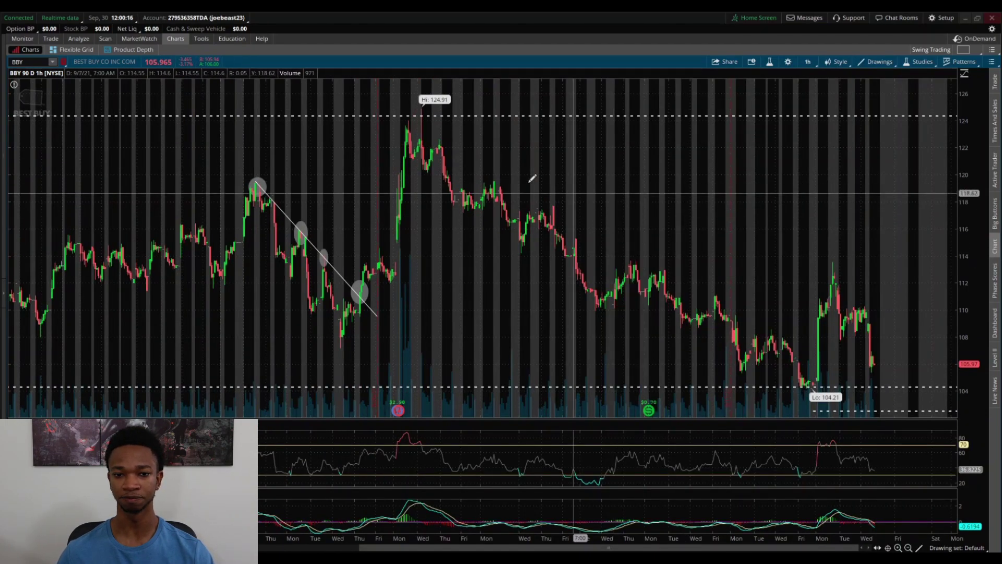
{"action": "left_click", "coordinate": [408, 121]}
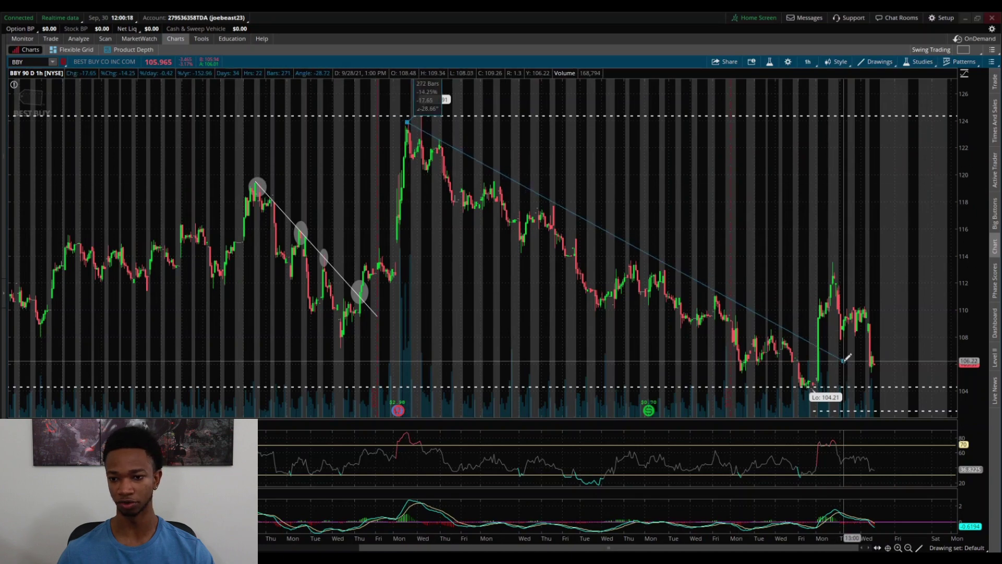
{"action": "left_click", "coordinate": [857, 371]}
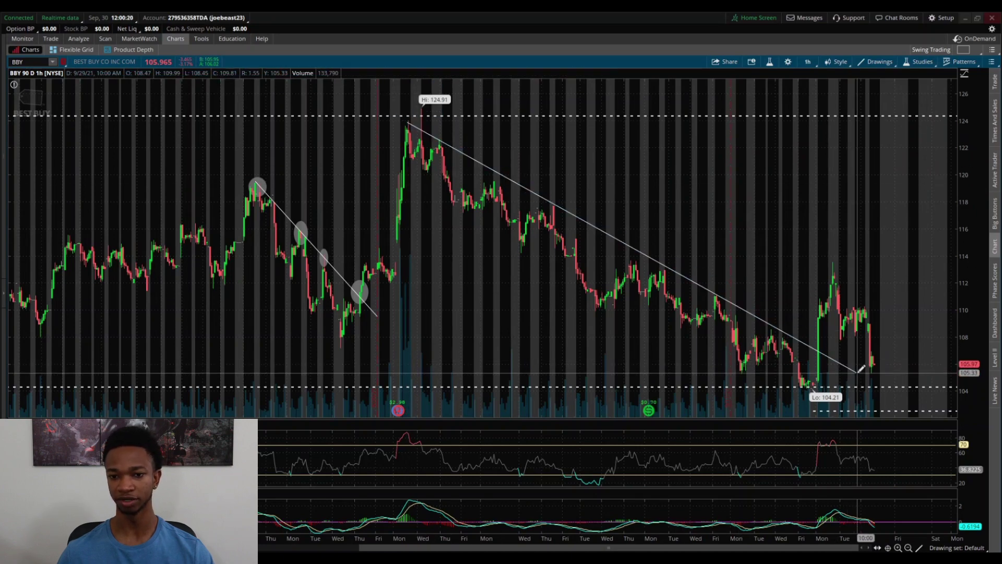
{"action": "scroll", "coordinate": [473, 224], "scroll_direction": "up", "scroll_amount": 2}
{"action": "scroll", "coordinate": [472, 224], "scroll_direction": "up", "scroll_amount": 2}
{"action": "right_click", "coordinate": [543, 280]}
{"action": "left_click", "coordinate": [543, 290]}
Step: Zoom the BBY chart into the chosen date range, then into the later stretch of dates
{"action": "scroll", "coordinate": [543, 287], "scroll_direction": "down", "scroll_amount": 3}
{"action": "left_click_drag", "start_coordinate": [224, 229], "coordinate": [599, 199]}
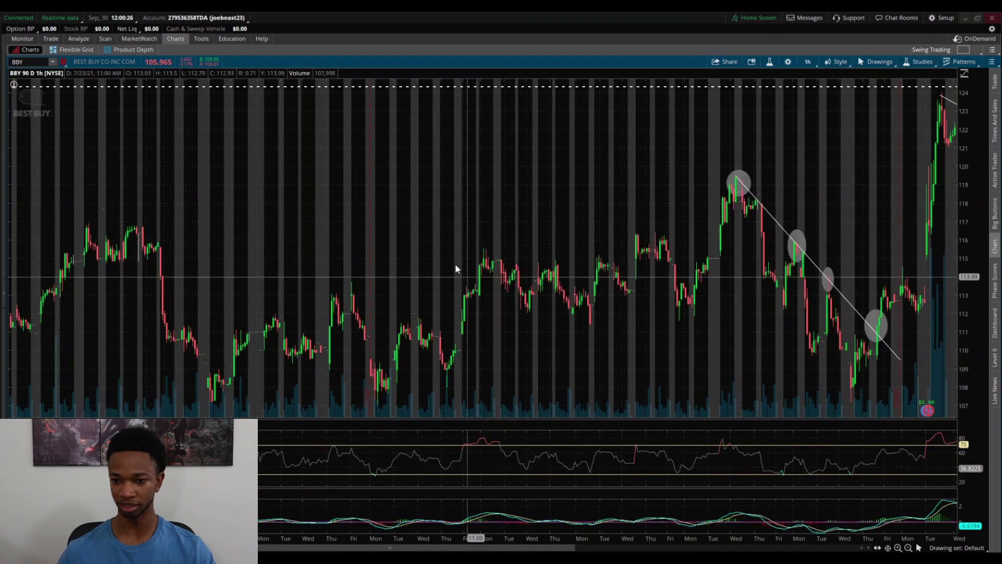
{"action": "scroll", "coordinate": [417, 224], "scroll_direction": "down", "scroll_amount": 1}
{"action": "scroll", "coordinate": [525, 231], "scroll_direction": "down", "scroll_amount": 3}
{"action": "left_click_drag", "start_coordinate": [413, 214], "coordinate": [881, 196]}
{"action": "scroll", "coordinate": [696, 247], "scroll_direction": "down", "scroll_amount": 3}
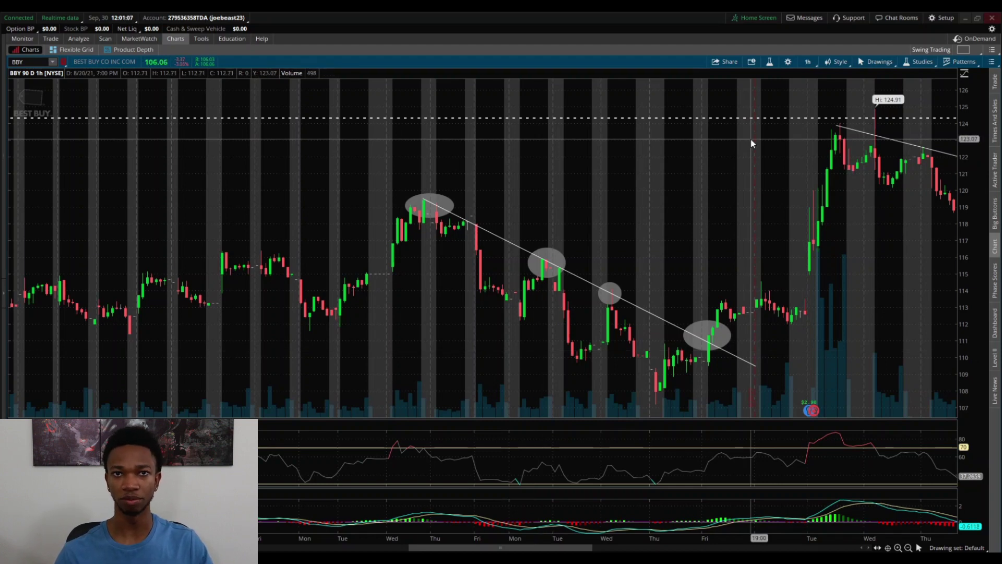
Step: Switch to the TSLA 5 D : 1m chart and zoom into the 9/29 opening candles
{"action": "left_click", "coordinate": [809, 62]}
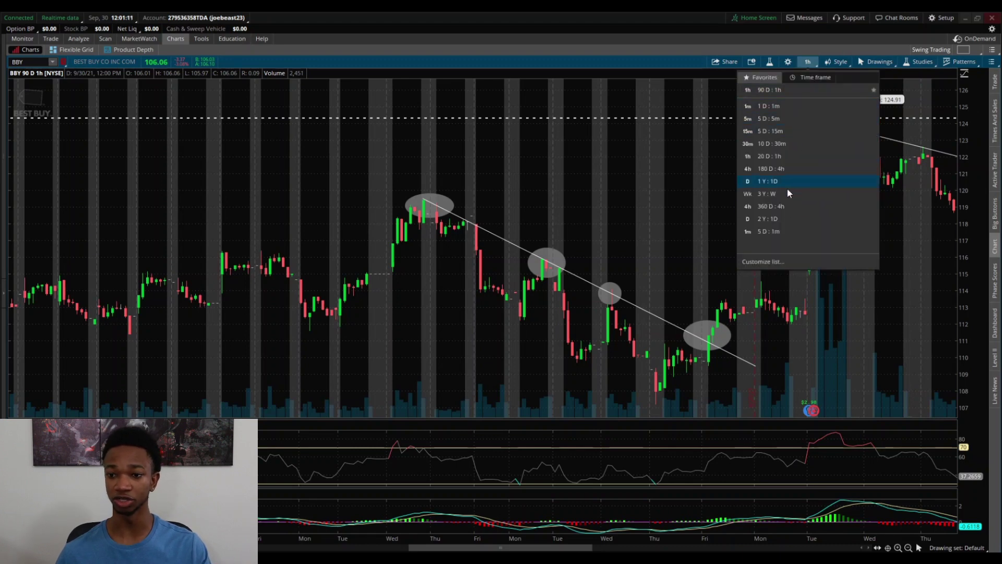
{"action": "left_click", "coordinate": [769, 231]}
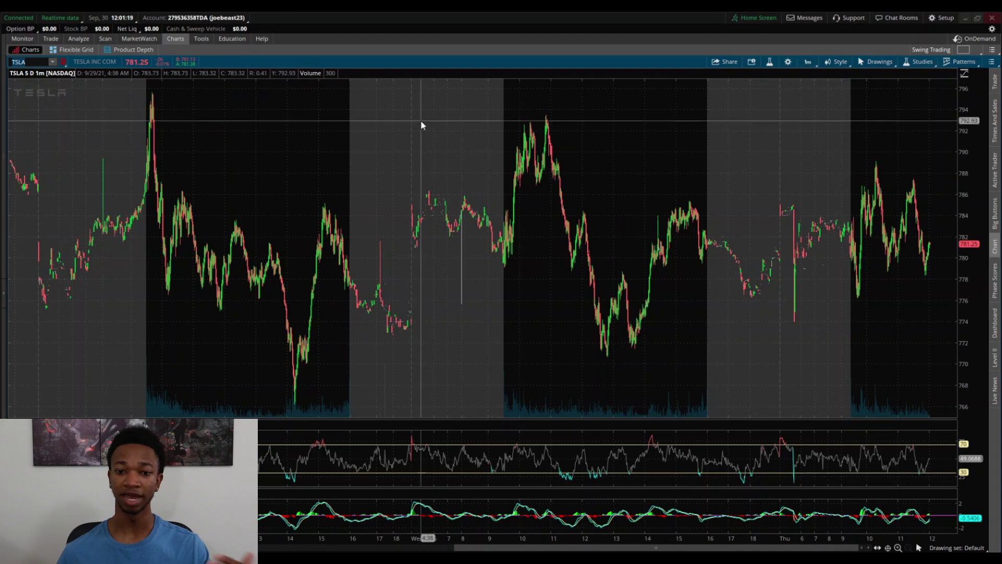
{"action": "scroll", "coordinate": [506, 124], "scroll_direction": "up", "scroll_amount": 3}
{"action": "left_click_drag", "start_coordinate": [156, 130], "coordinate": [887, 103]}
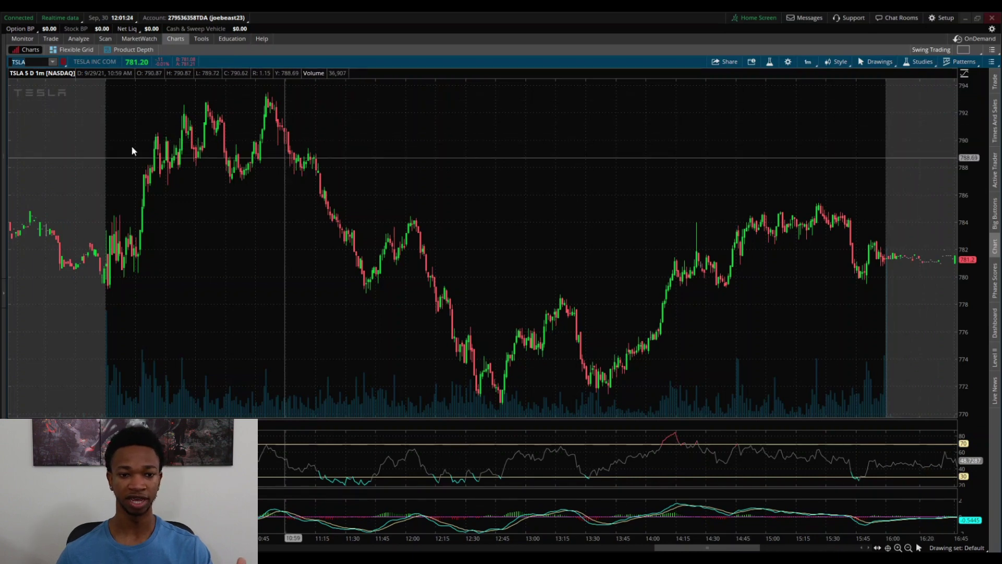
{"action": "left_click_drag", "start_coordinate": [173, 182], "coordinate": [303, 167]}
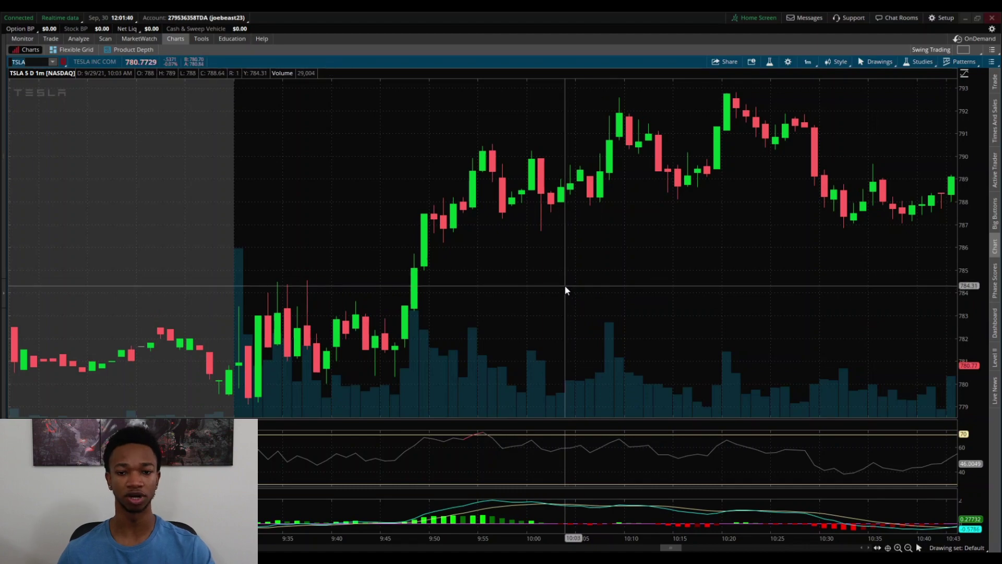
Step: Zoom into the Wednesday session and place a horizontal price level at 779.42
{"action": "scroll", "coordinate": [565, 289], "scroll_direction": "down", "scroll_amount": 5}
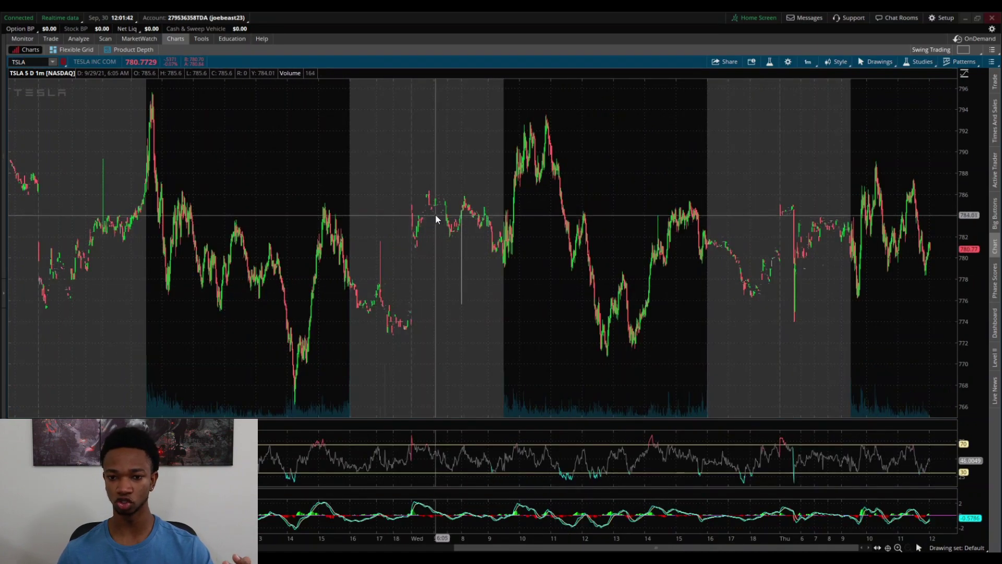
{"action": "scroll", "coordinate": [434, 214], "scroll_direction": "up", "scroll_amount": 5}
{"action": "left_click_drag", "start_coordinate": [157, 188], "coordinate": [723, 156]}
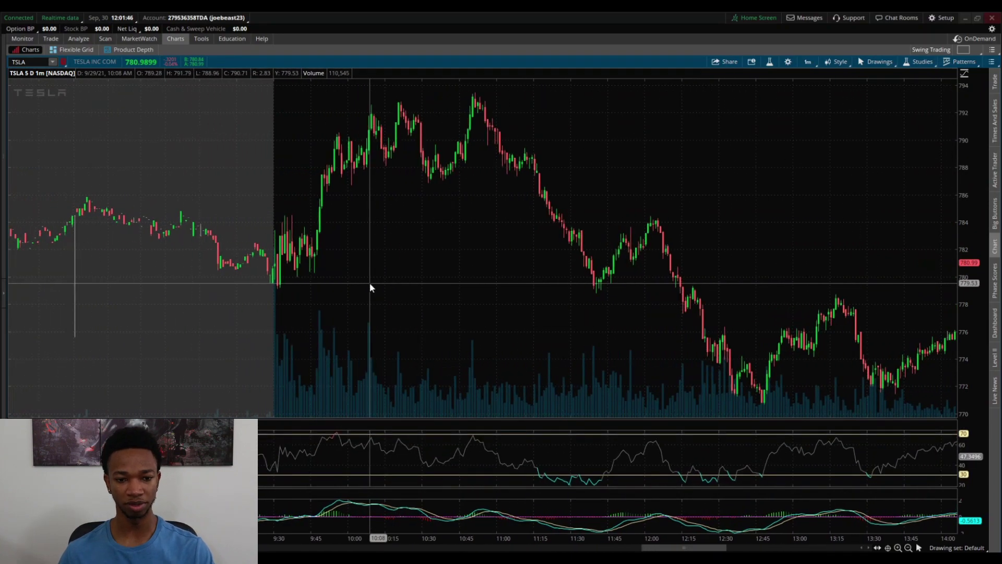
{"action": "middle_click", "coordinate": [371, 286]}
{"action": "left_click", "coordinate": [399, 313]}
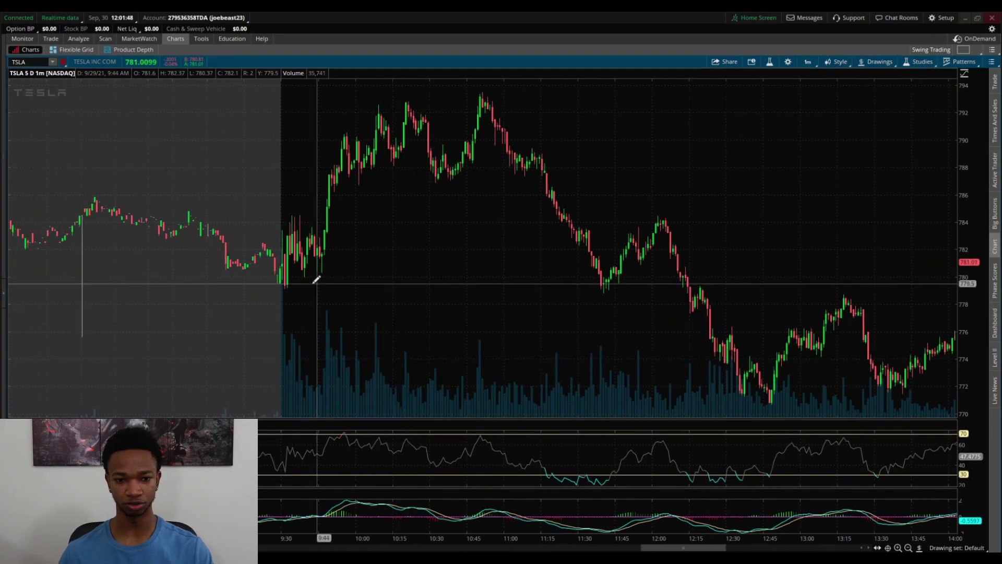
{"action": "left_click", "coordinate": [278, 282]}
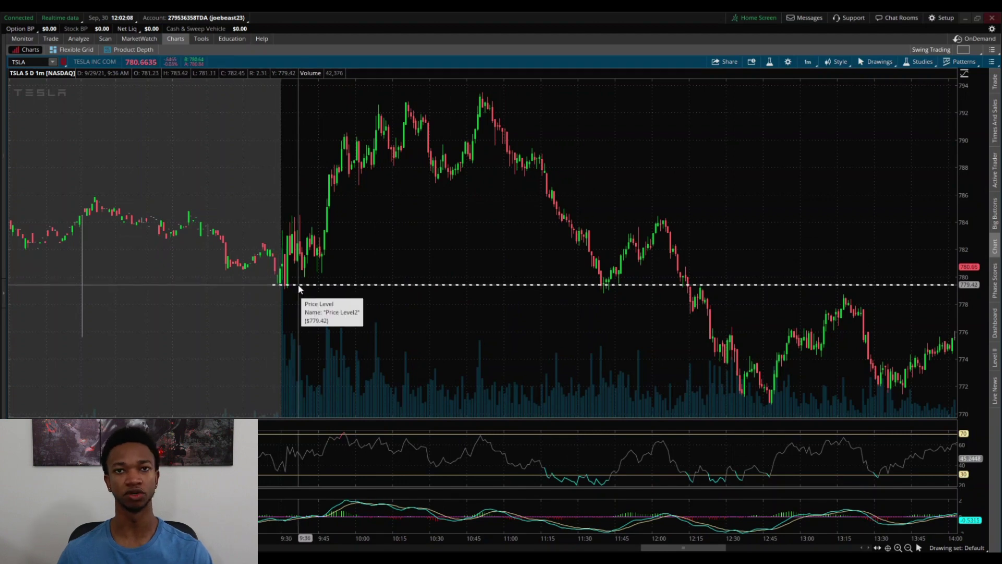
Step: Circle the midday dip retesting the 779.42 level with an ellipse, then exit drawing
{"action": "middle_click", "coordinate": [543, 249]}
{"action": "left_click", "coordinate": [568, 307]}
{"action": "left_click_drag", "start_coordinate": [590, 271], "coordinate": [634, 295]}
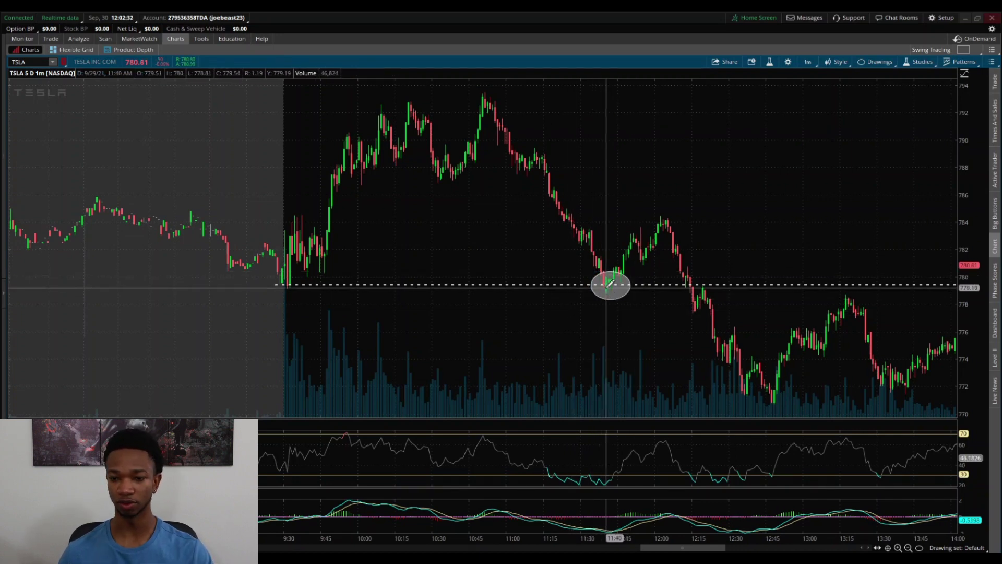
{"action": "middle_click", "coordinate": [558, 260]}
{"action": "left_click", "coordinate": [585, 269]}
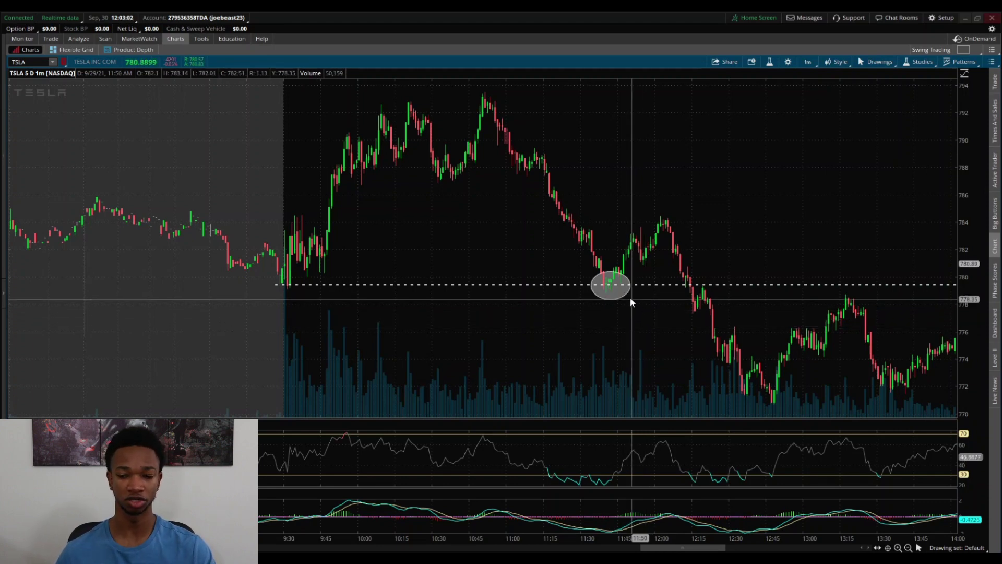
Step: Switch the TSLA chart to 90 days of hourly bars (90 D : 1h)
{"action": "scroll", "coordinate": [516, 346], "scroll_direction": "down", "scroll_amount": 3}
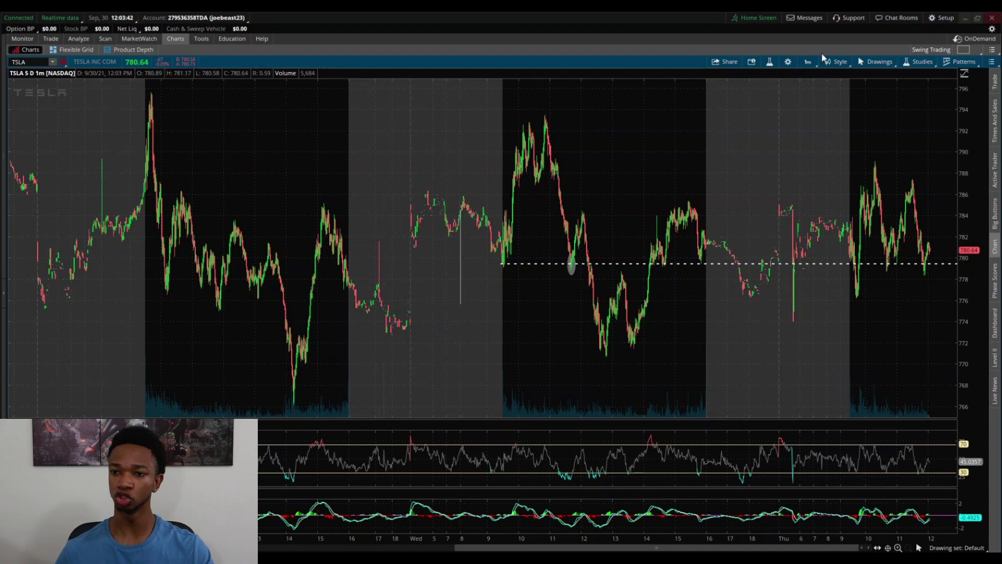
{"action": "left_click", "coordinate": [807, 61]}
{"action": "left_click", "coordinate": [778, 232]}
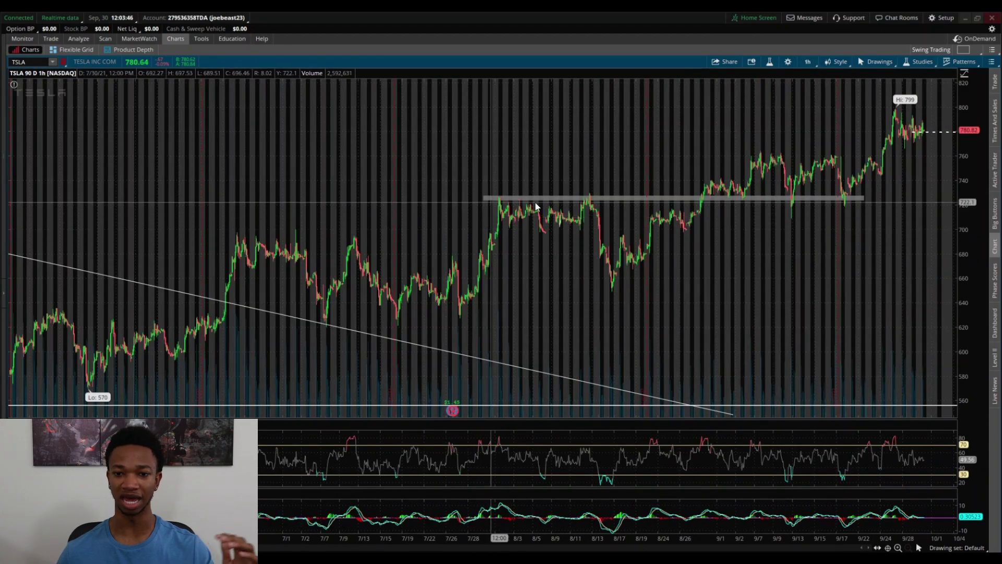
{"action": "left_click", "coordinate": [809, 62]}
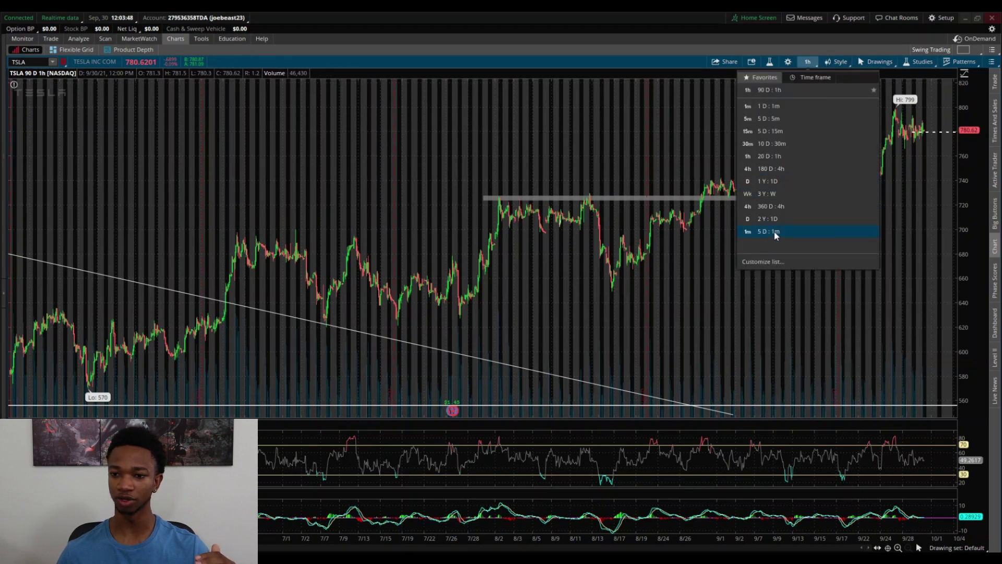